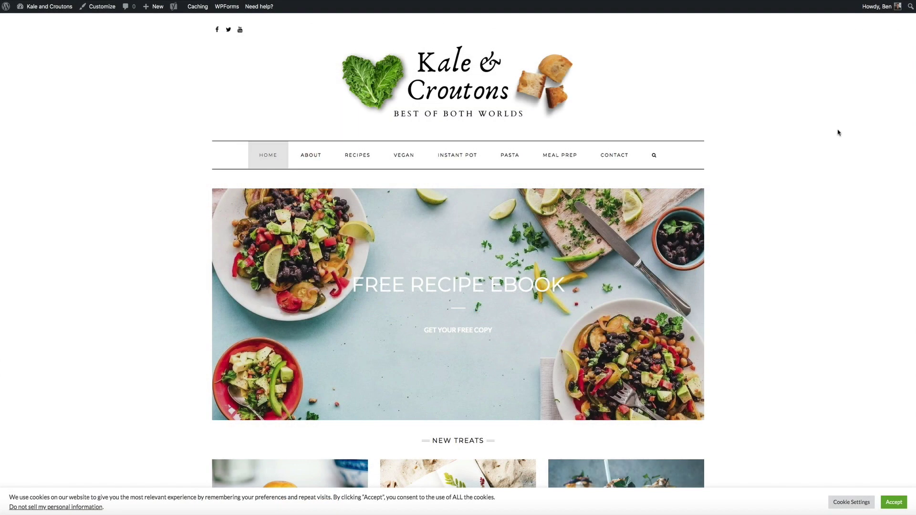
Step: Scroll up and down through the Kale and Croutons homepage
scroll(838, 133, "down", 8)
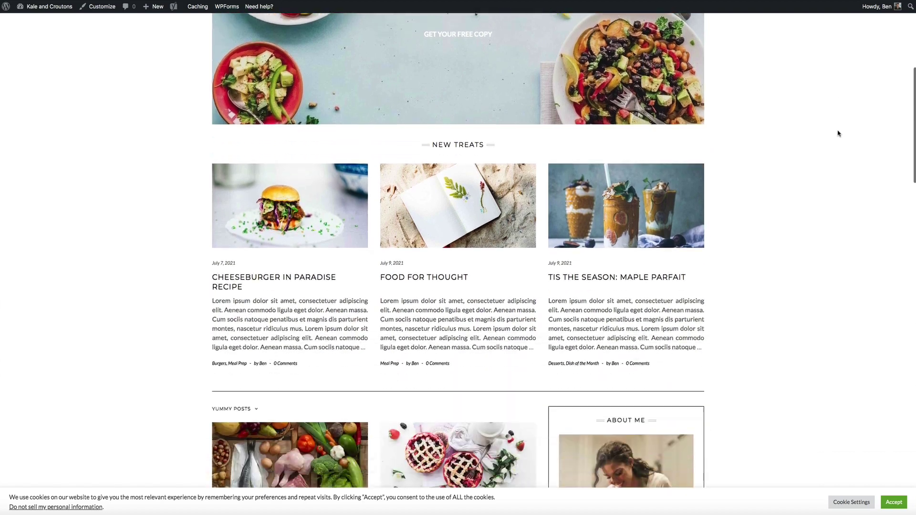
scroll(839, 134, "down", 7)
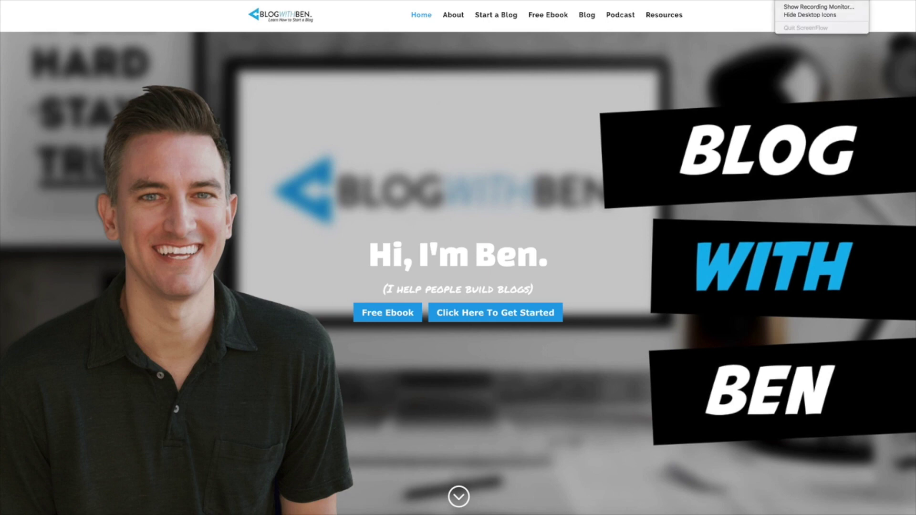
key("Escape")
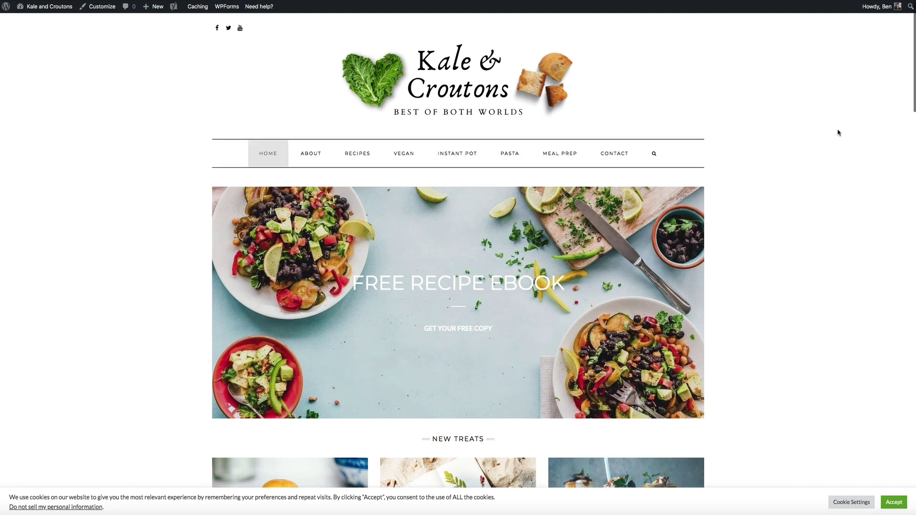
scroll(839, 134, "down", 8)
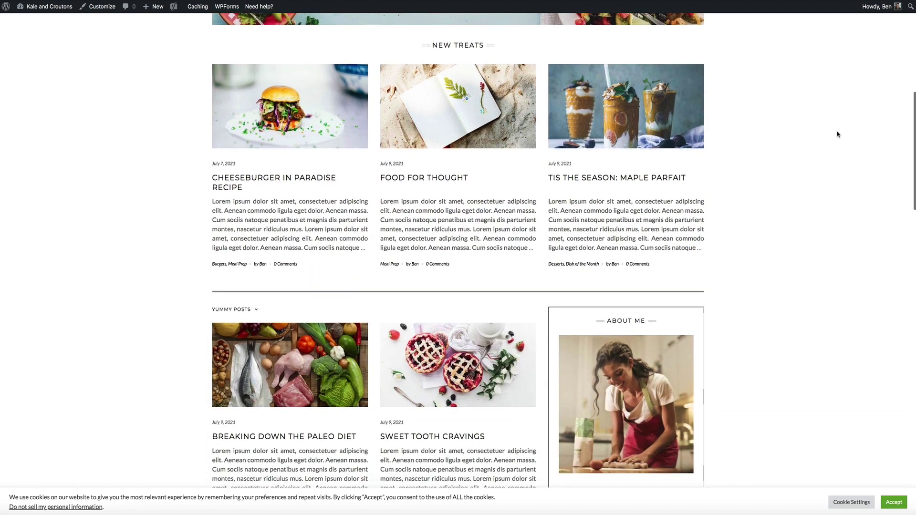
scroll(839, 134, "down", 9)
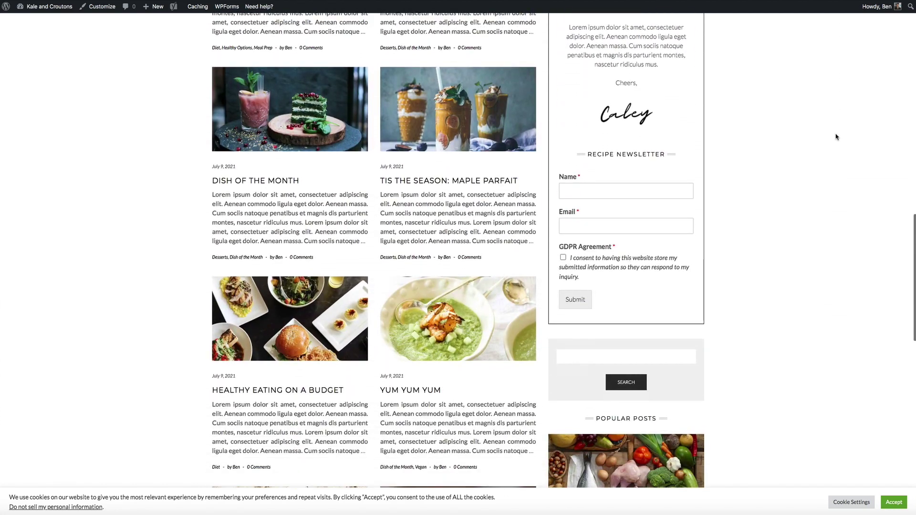
scroll(837, 137, "up", 3)
scroll(836, 137, "up", 14)
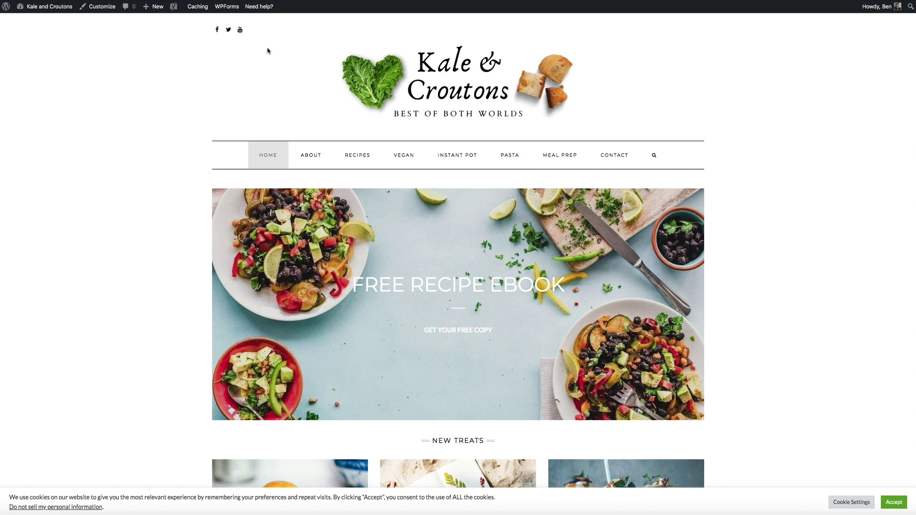
Step: Go to the admin Dashboard, then open Appearance > Theme File Editor
mouse_move(53, 10)
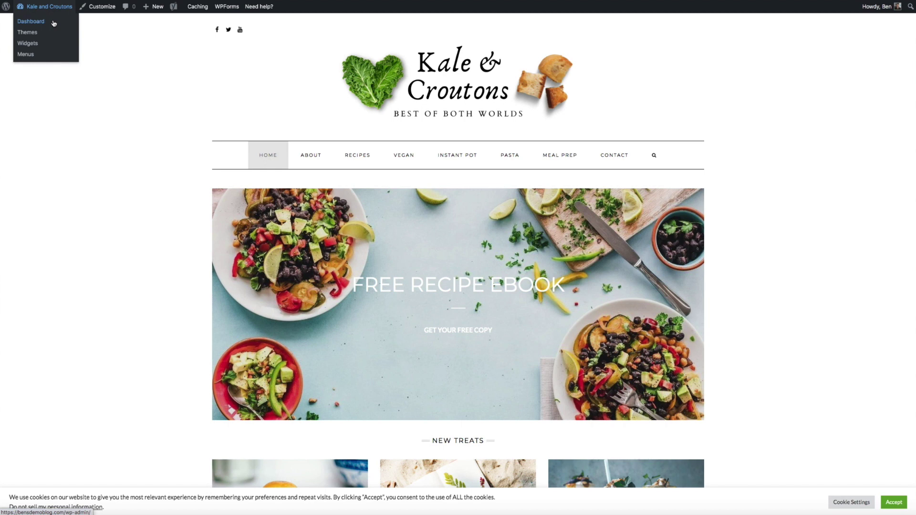
left_click(53, 21)
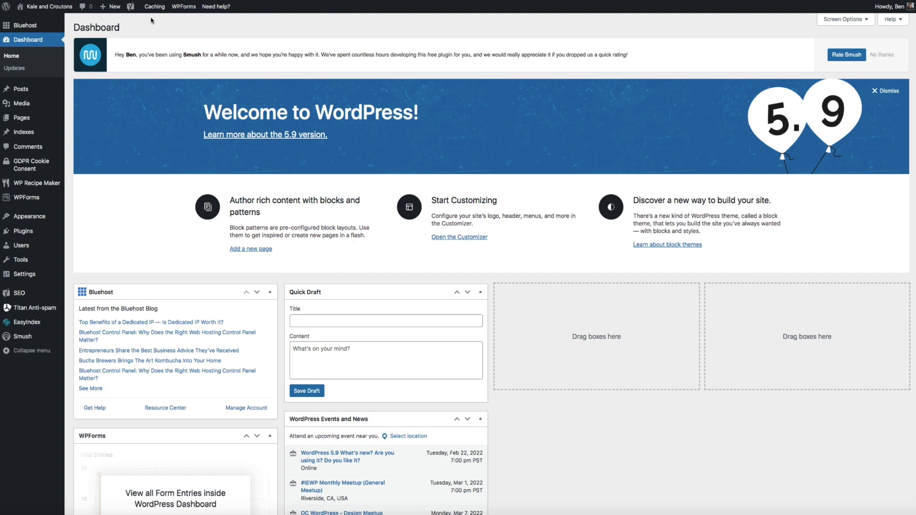
mouse_move(54, 215)
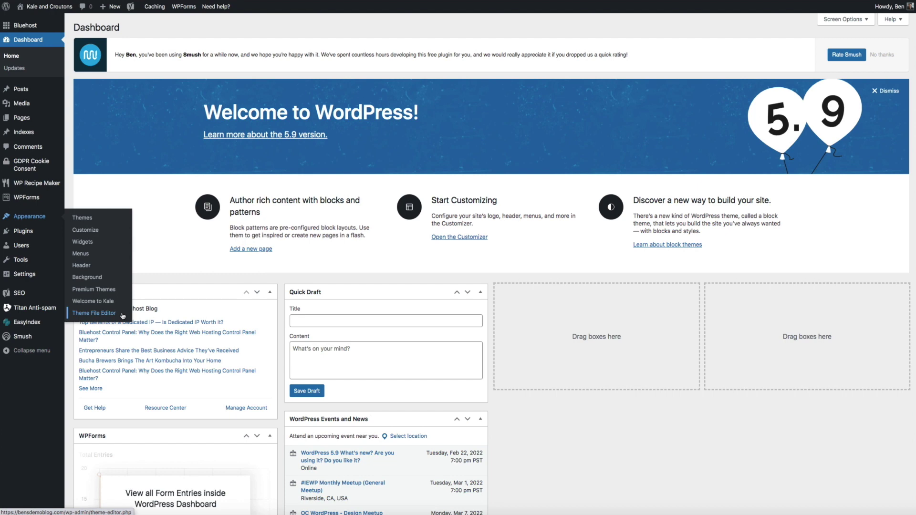
left_click(94, 313)
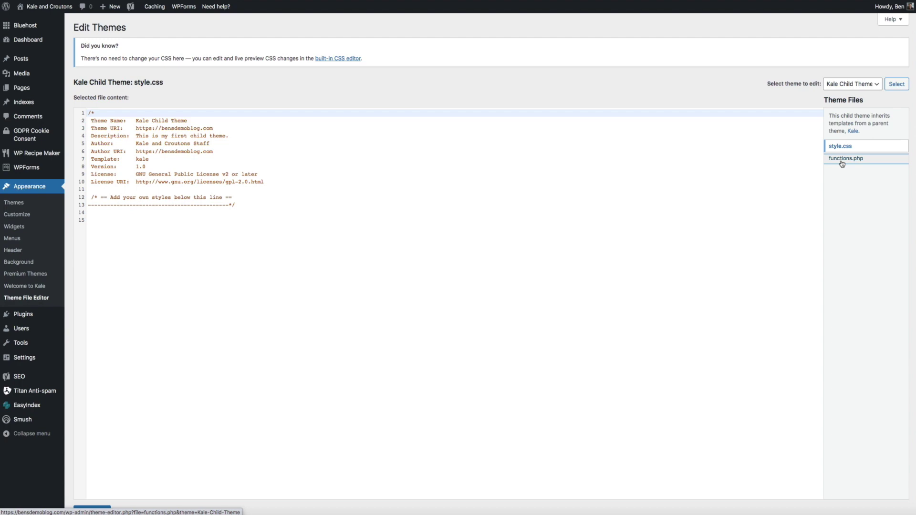
Step: Open functions.php from the Kale Child Theme's Theme Files list
left_click(843, 159)
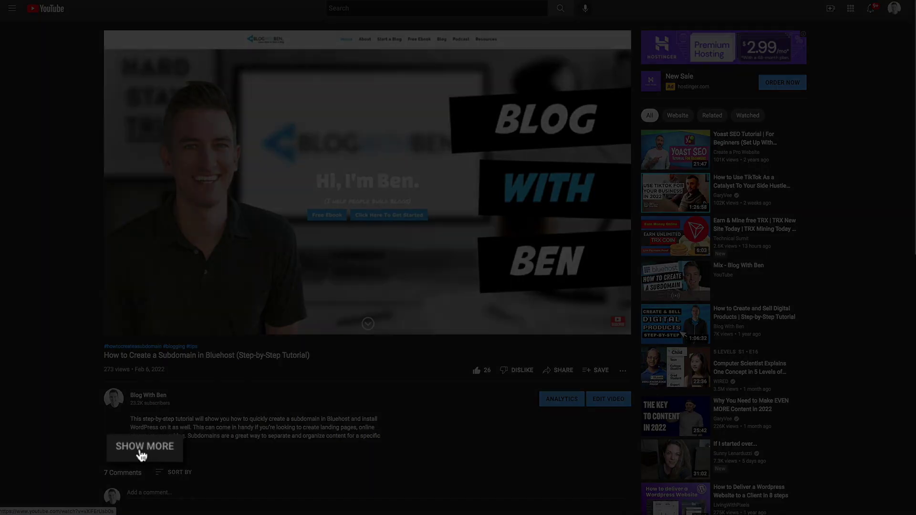
Step: Show the Bluehost subdomain video's full description and scroll down to read it
left_click(142, 453)
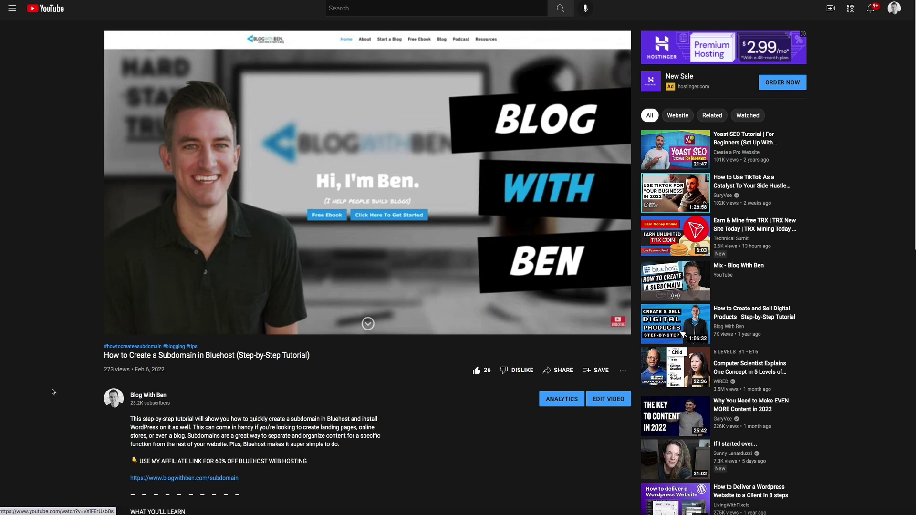
scroll(53, 391, "down", 4)
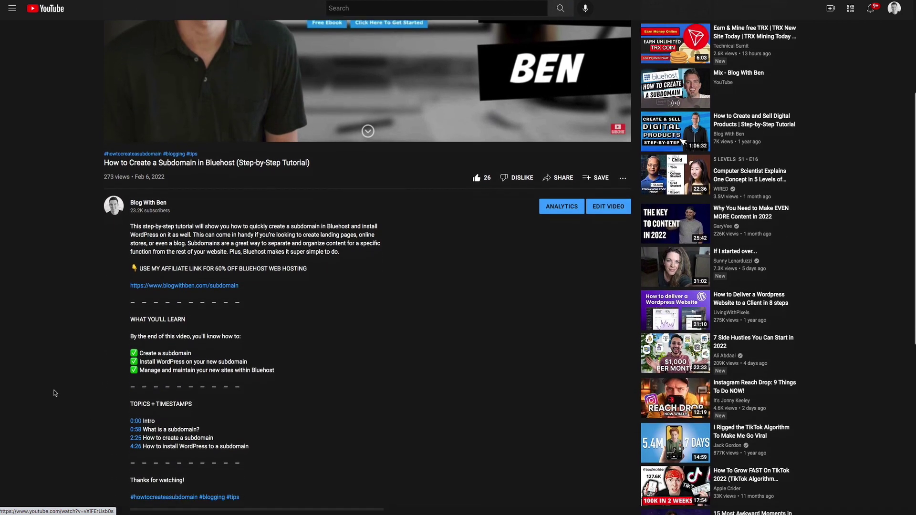
scroll(55, 393, "down", 3)
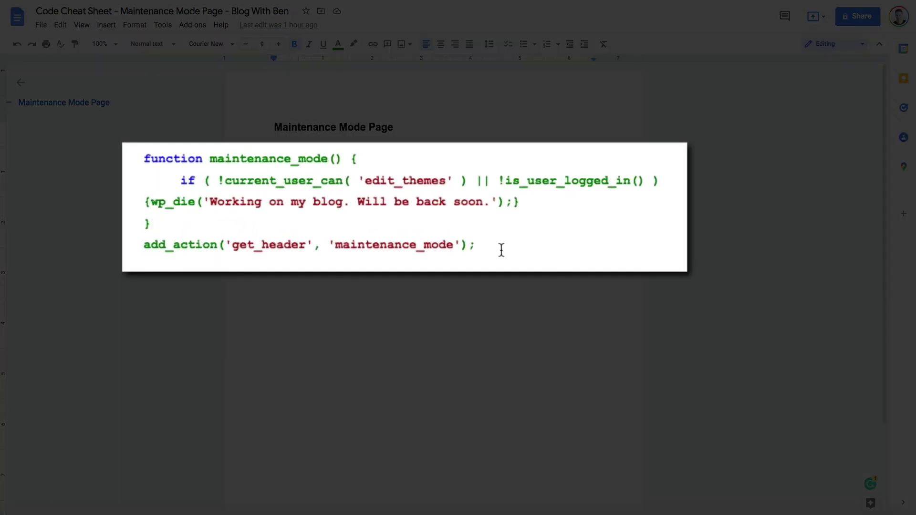
Step: Select the code from 'function maintenance_mode()' through the add_action line's final semicolon
left_click_drag(445, 227, 140, 154)
key("super+c")
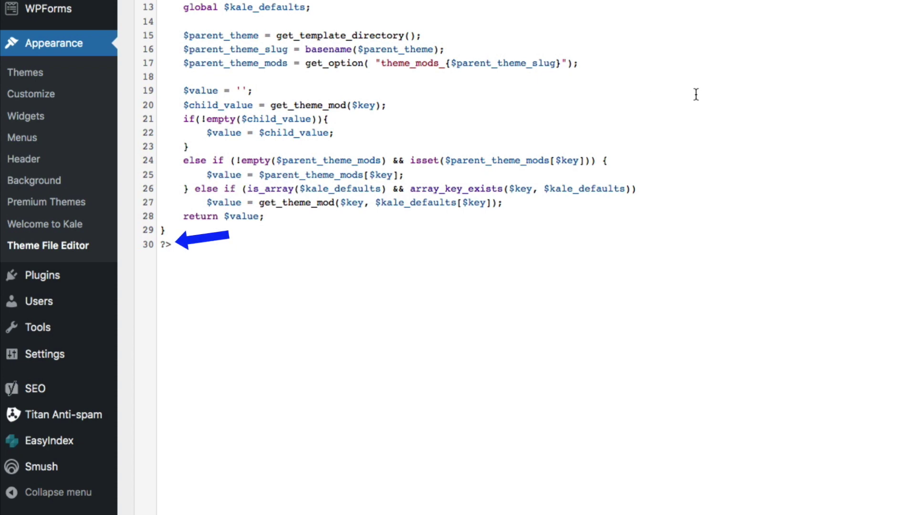
Step: Paste the maintenance_mode snippet on a new line 31 and insert 'food' after 'my' in the message
left_click(168, 230)
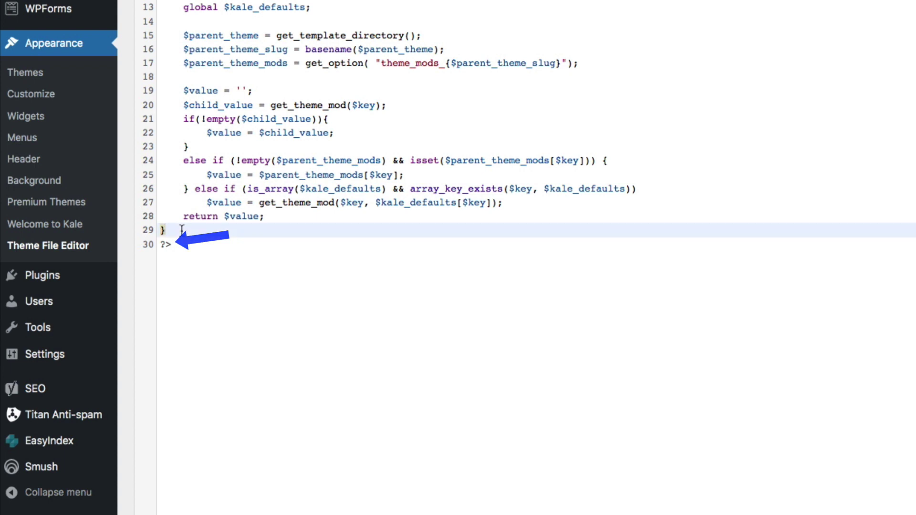
key("Return")
key("Return")
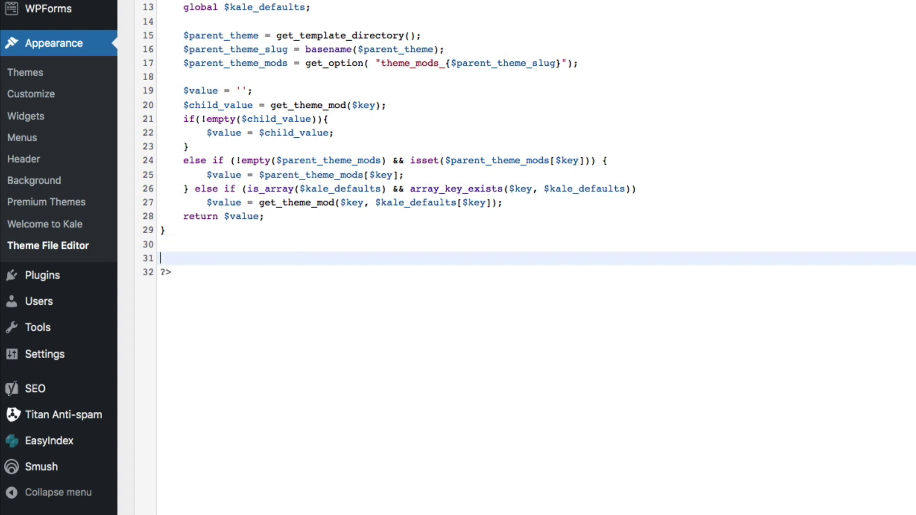
key("super+v")
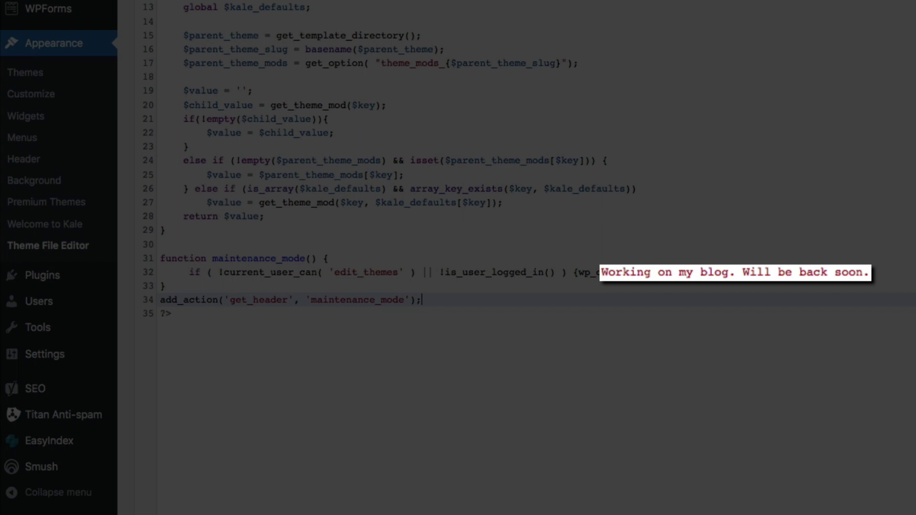
left_click(692, 272)
type("food")
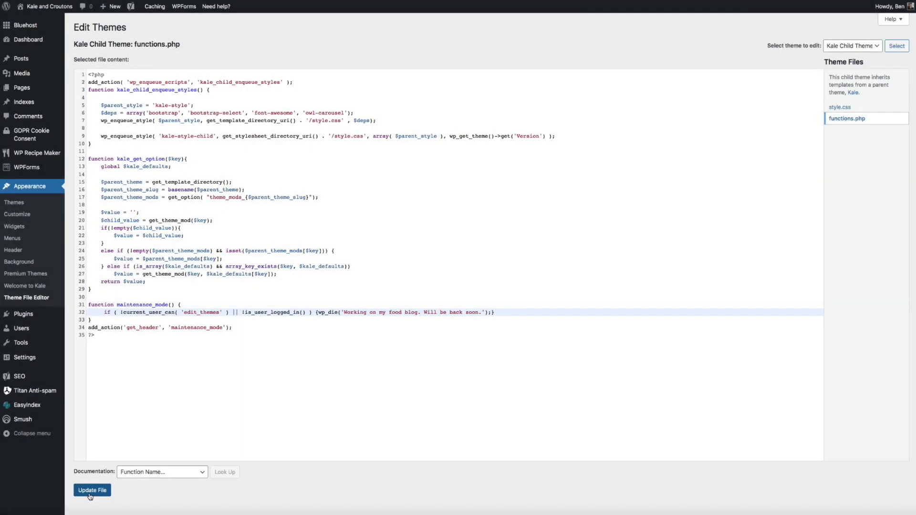
Step: Save functions.php with Update File
left_click(89, 494)
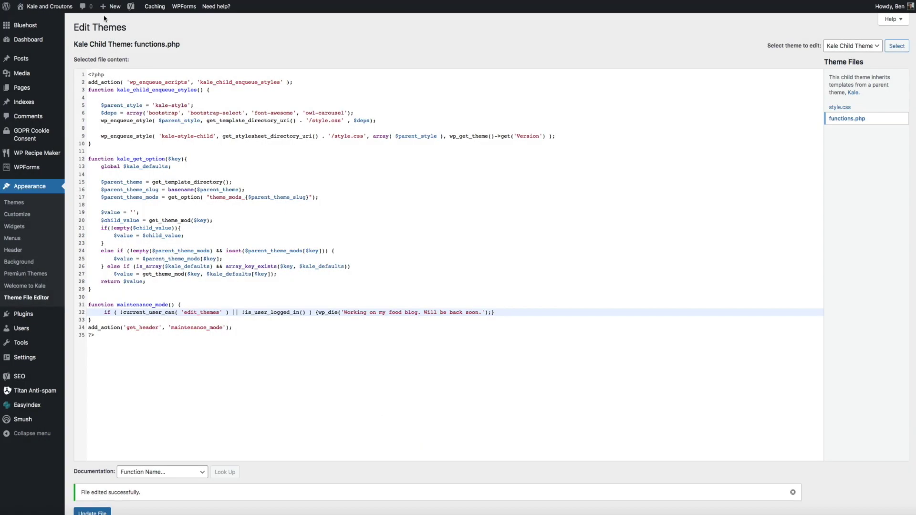
Step: Visit the live site from the site name menu in the admin bar
mouse_move(51, 7)
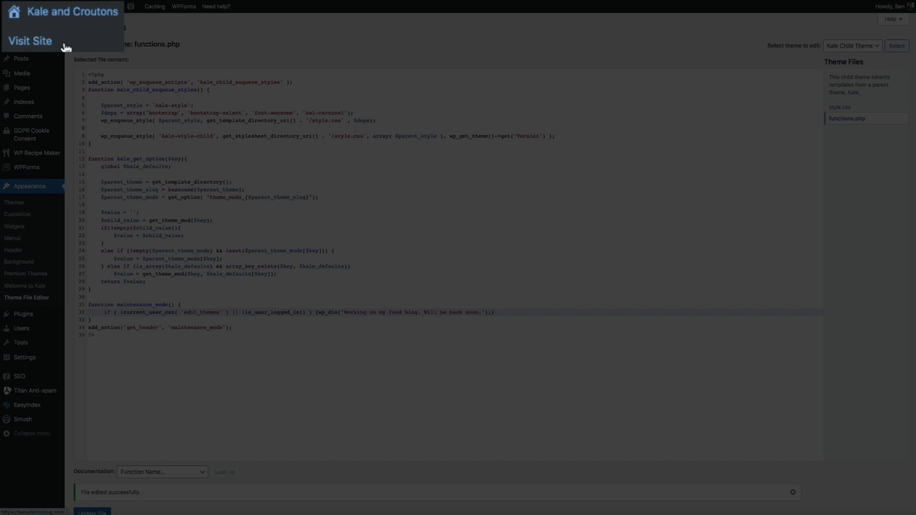
left_click(46, 24)
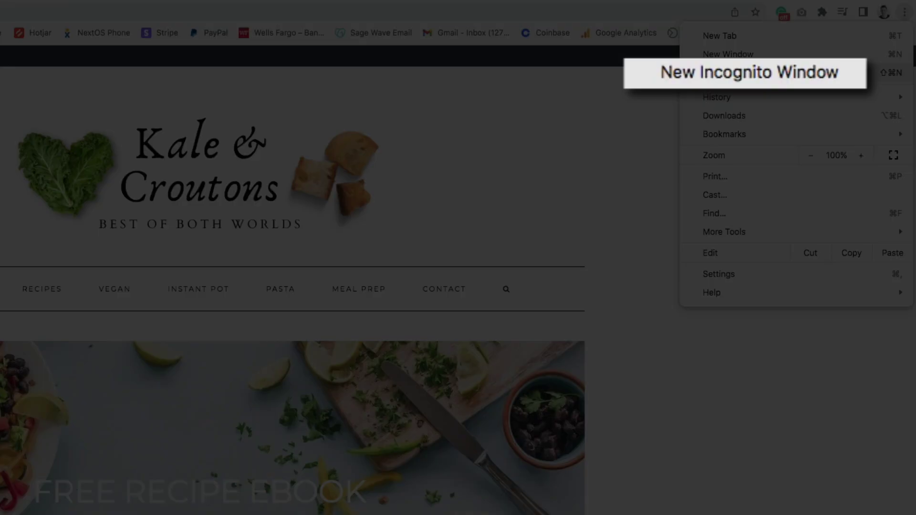
Step: Open a new Incognito window from Chrome's menu
left_click(730, 73)
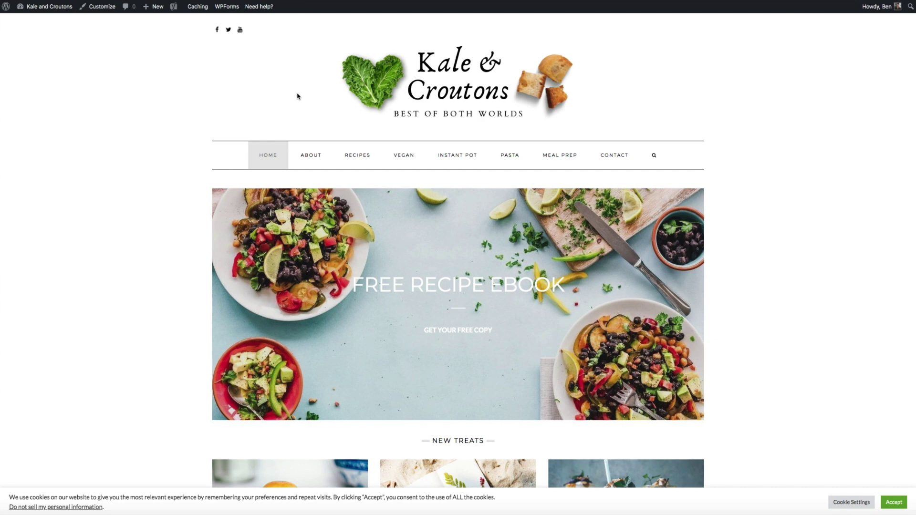
Step: Return to the Dashboard and open Appearance > Theme File Editor again
mouse_move(51, 10)
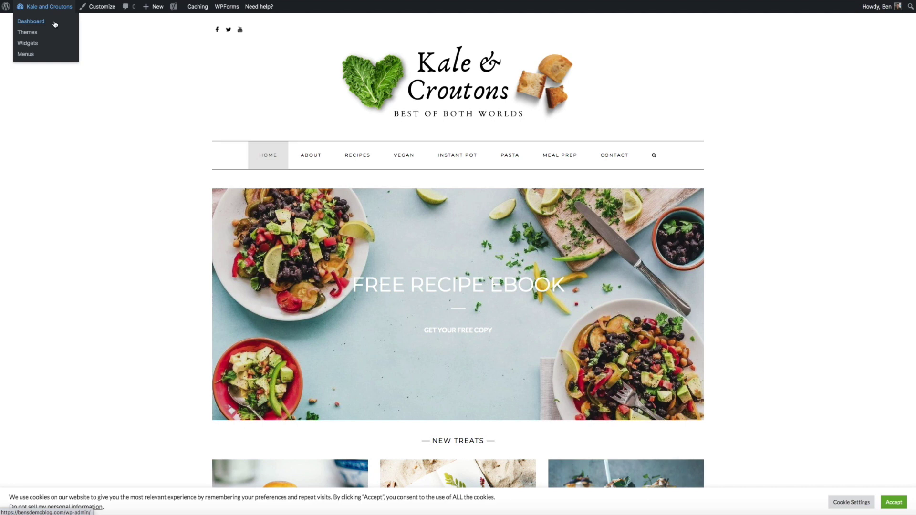
left_click(53, 21)
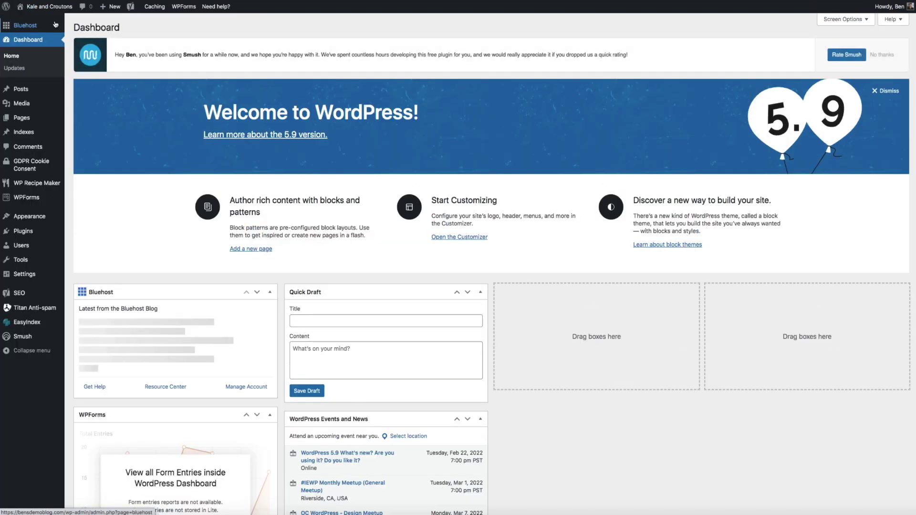
mouse_move(58, 218)
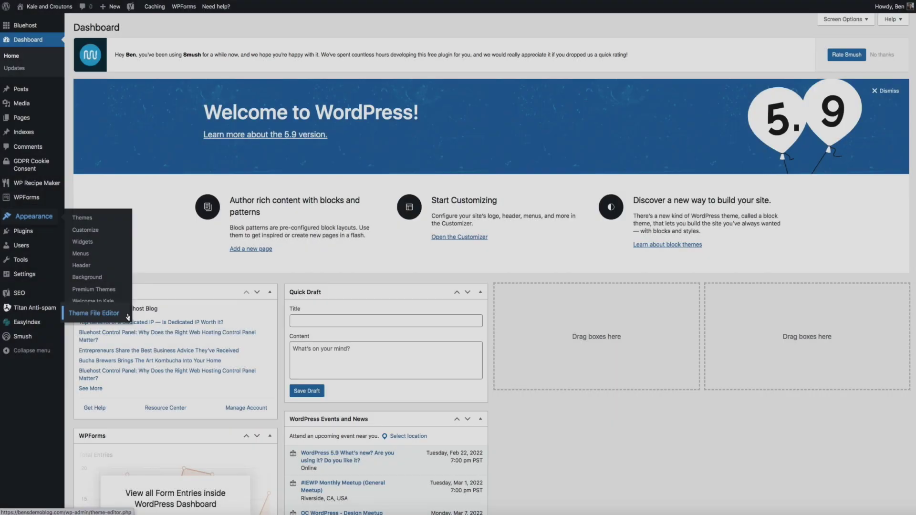
left_click(109, 312)
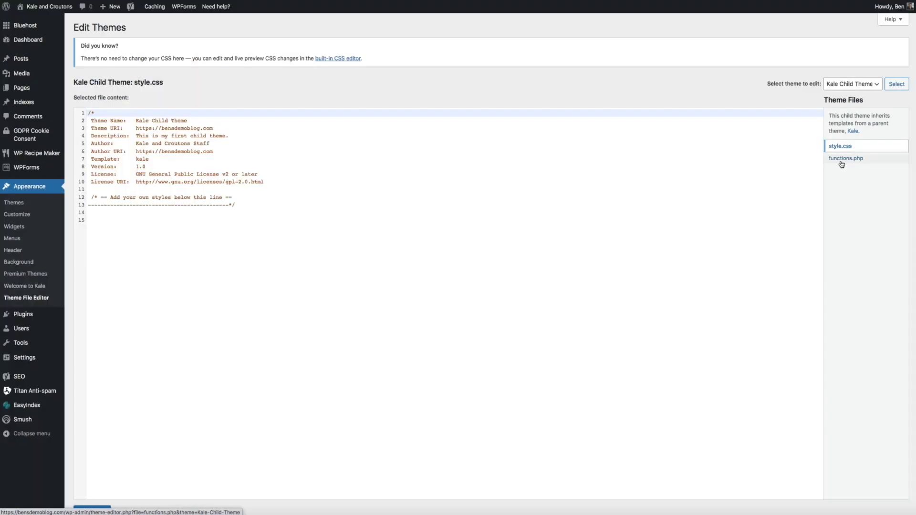
Step: In functions.php, delete the maintenance_mode block and leftover empty line so ?> ends line 30
left_click(844, 162)
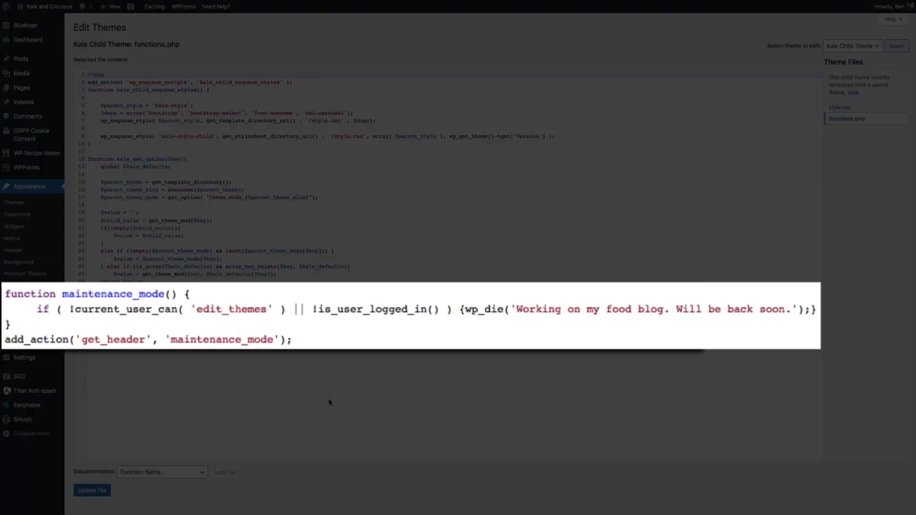
left_click_drag(292, 340, 3, 296)
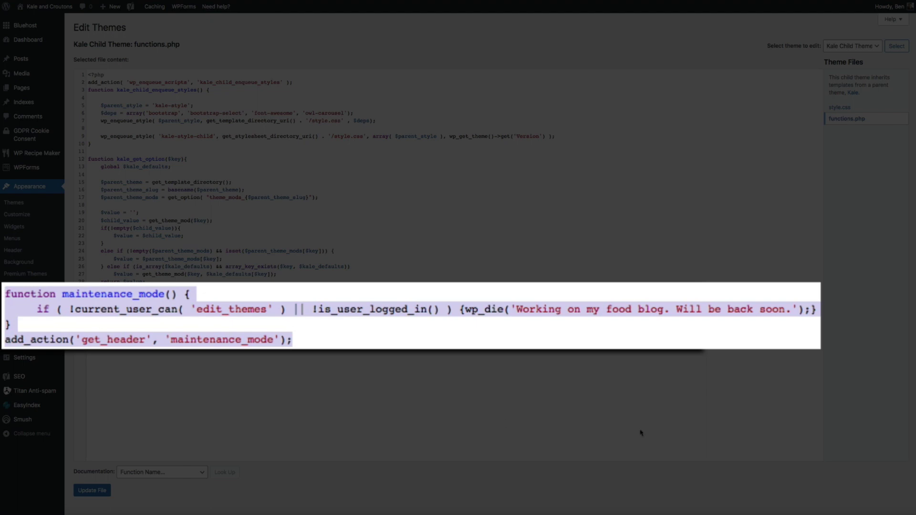
key("BackSpace")
key("BackSpace")
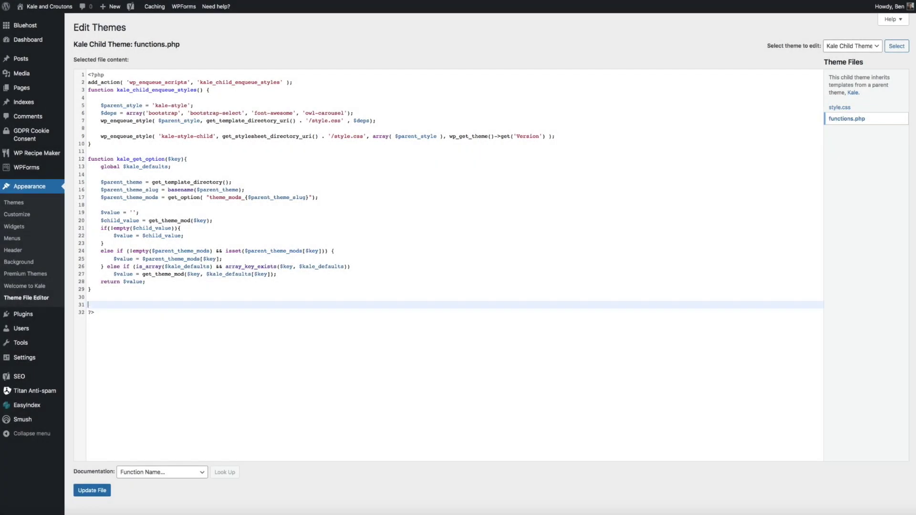
key("BackSpace")
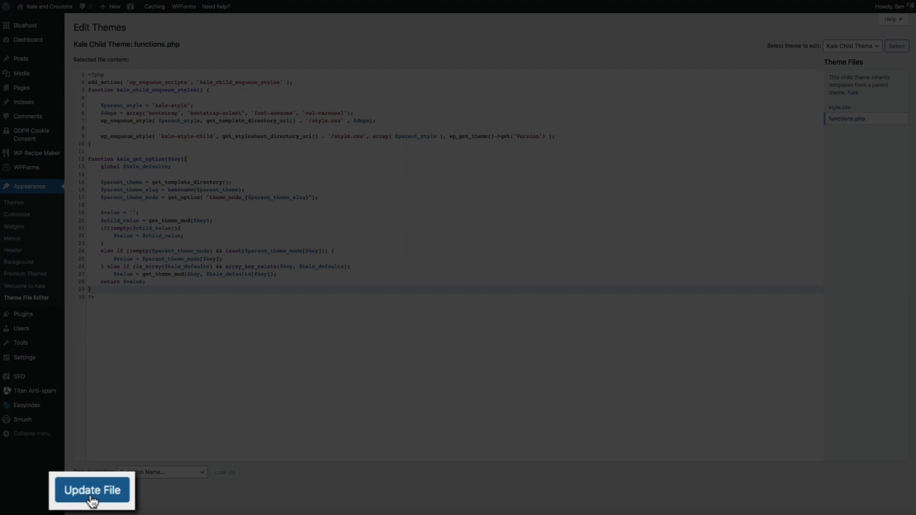
Step: Save functions.php without the maintenance code and reload the site in the incognito window
left_click(92, 499)
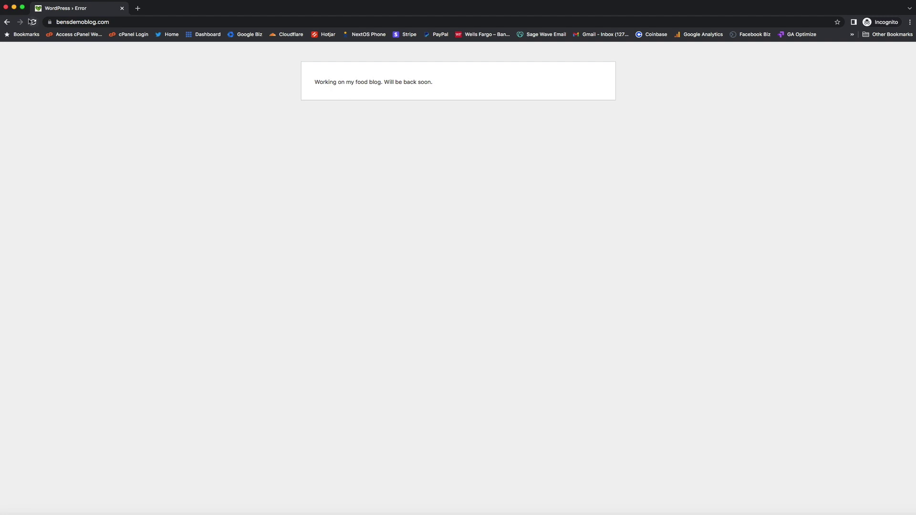
left_click(34, 22)
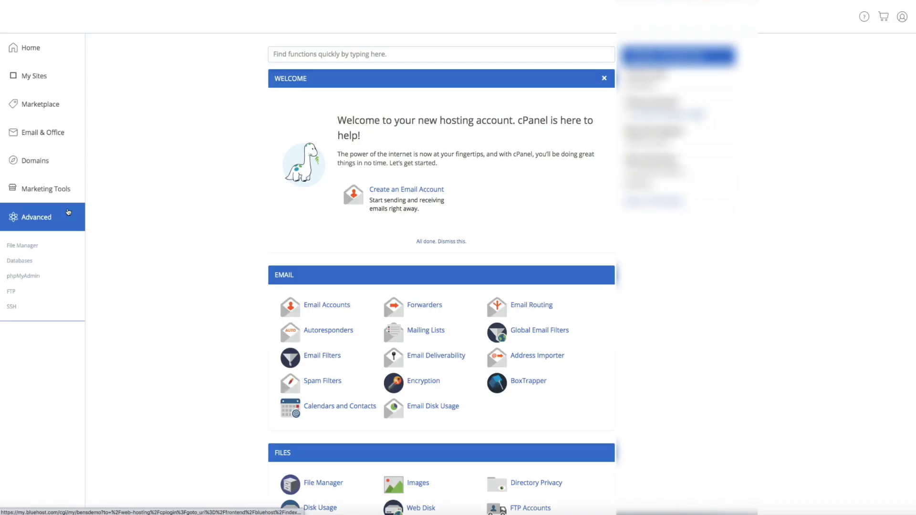
Step: Launch cPanel File Manager from the Files section of Bluehost's Advanced page
scroll(128, 241, "down", 4)
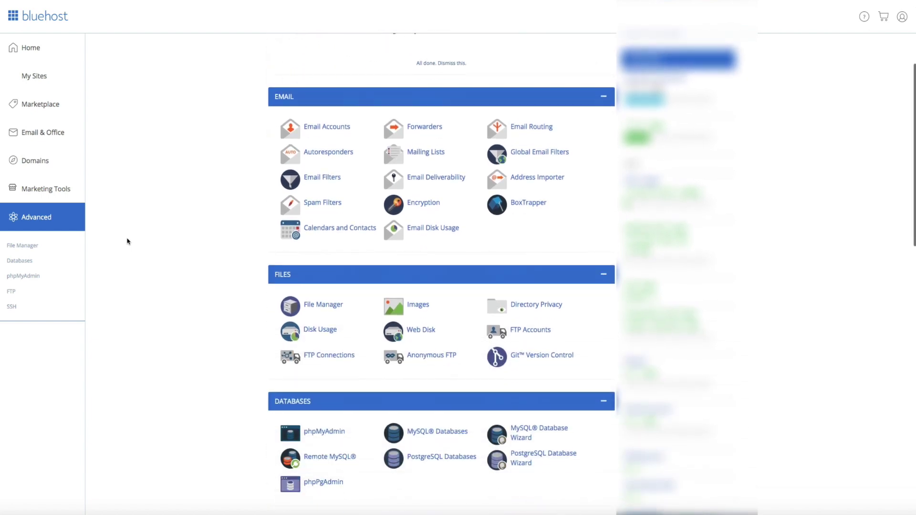
scroll(128, 241, "down", 1)
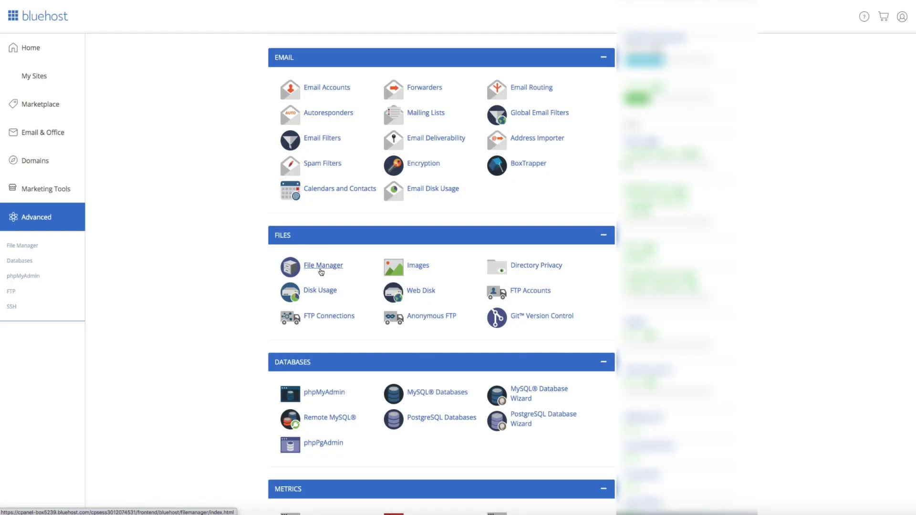
left_click(322, 271)
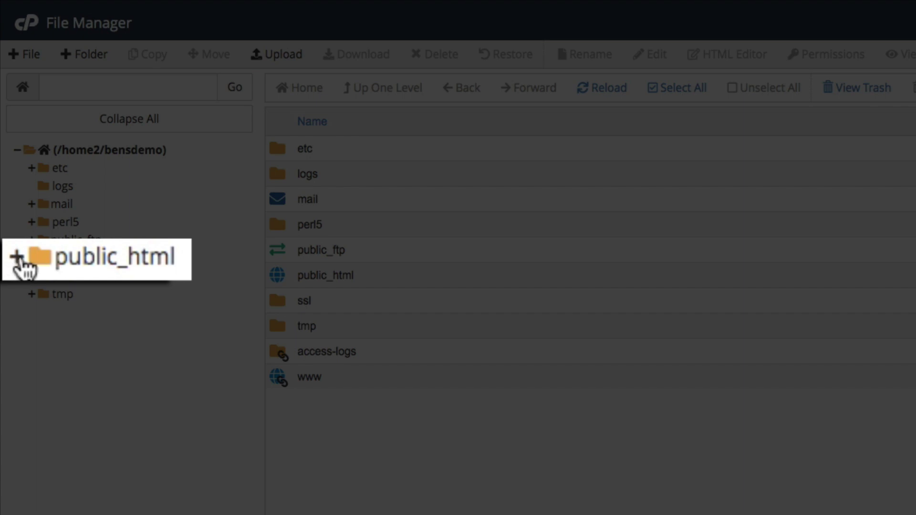
Step: Expand public_html, wp-content and themes, then show the Kale-Child-Theme folder's files
left_click(32, 257)
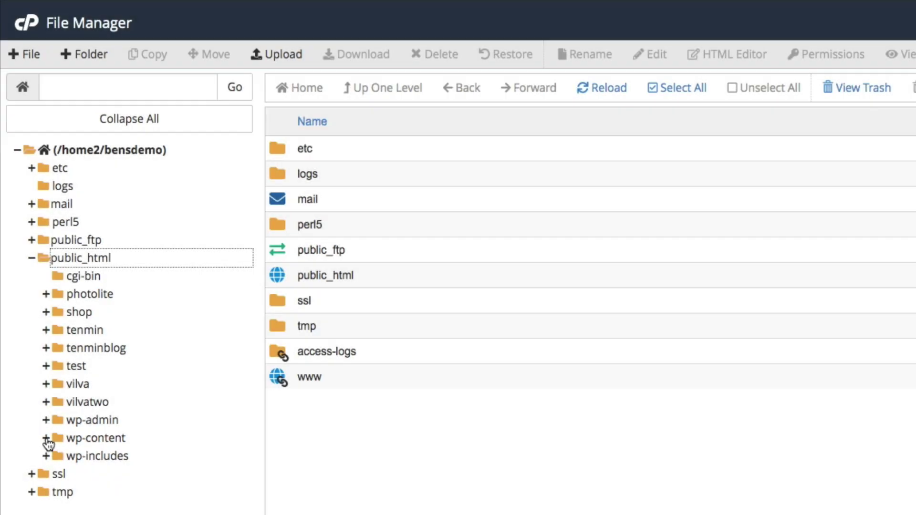
left_click(46, 438)
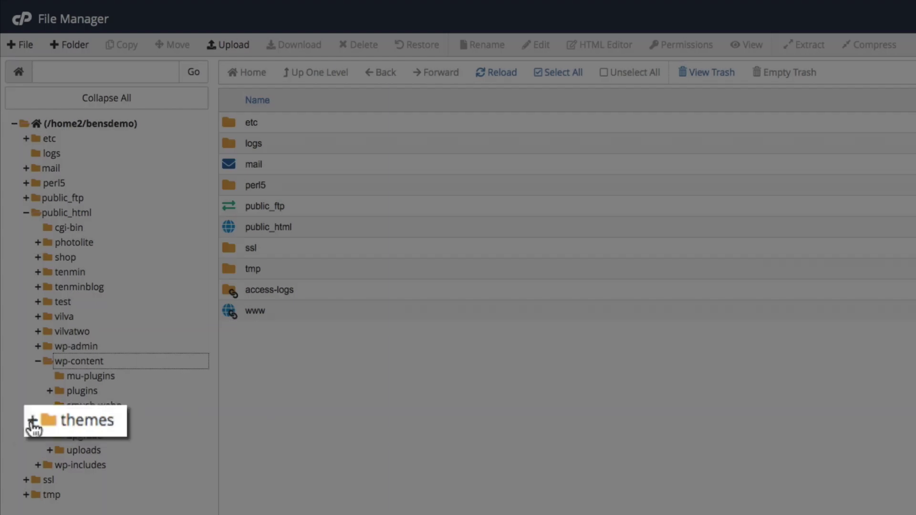
left_click(49, 421)
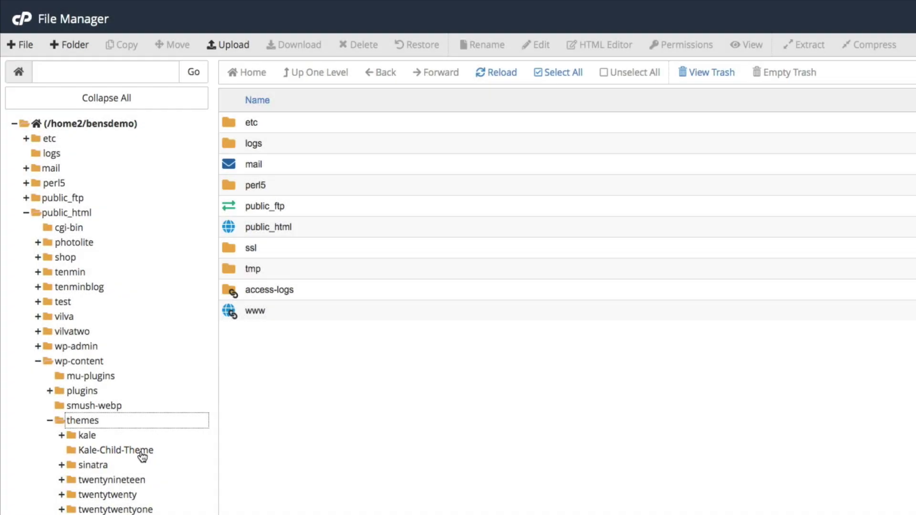
left_click(142, 450)
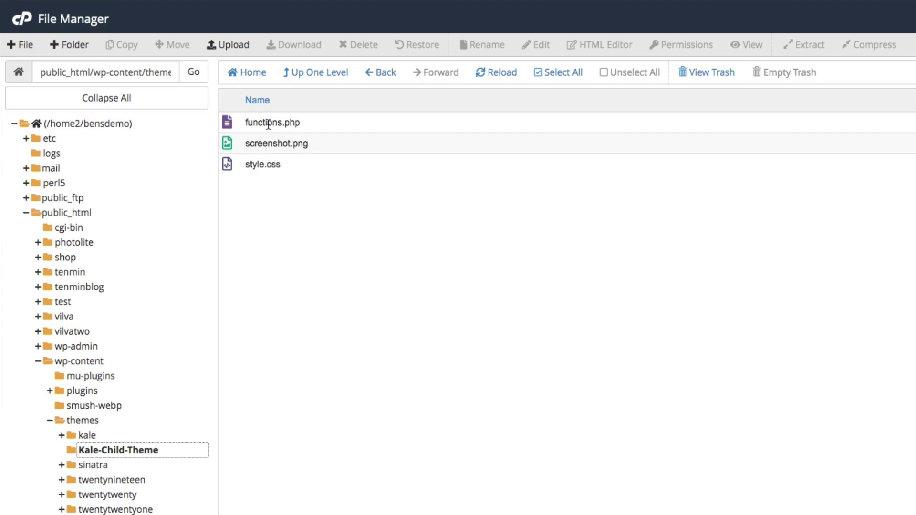
Step: Edit the child theme's functions.php, confirming the encoding check to open the code editor
right_click(270, 124)
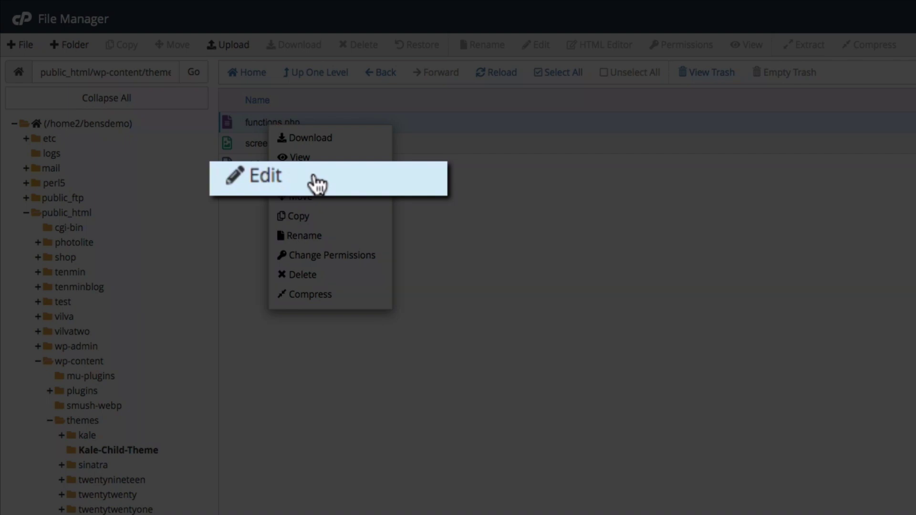
left_click(314, 176)
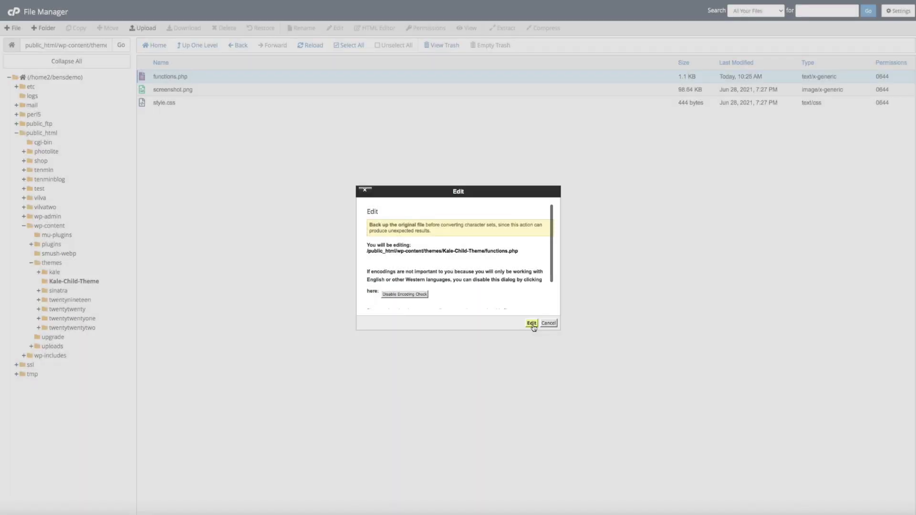
left_click(532, 325)
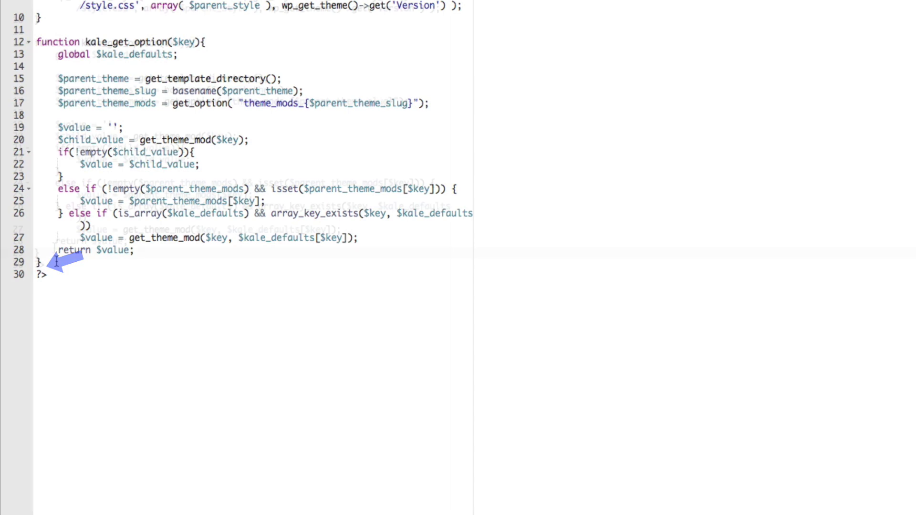
Step: Paste the maintenance_mode snippet after line 29, add 'food' to its message, and save
key("Return")
type("function maintenance_mode() {      if ( !current_user_can( 'edit_themes' ) || !is_user_logged_in() ) {wp_die('Working on my blog. Will be back soon.');} } add_action('get_header', 'maintenance_mode');")
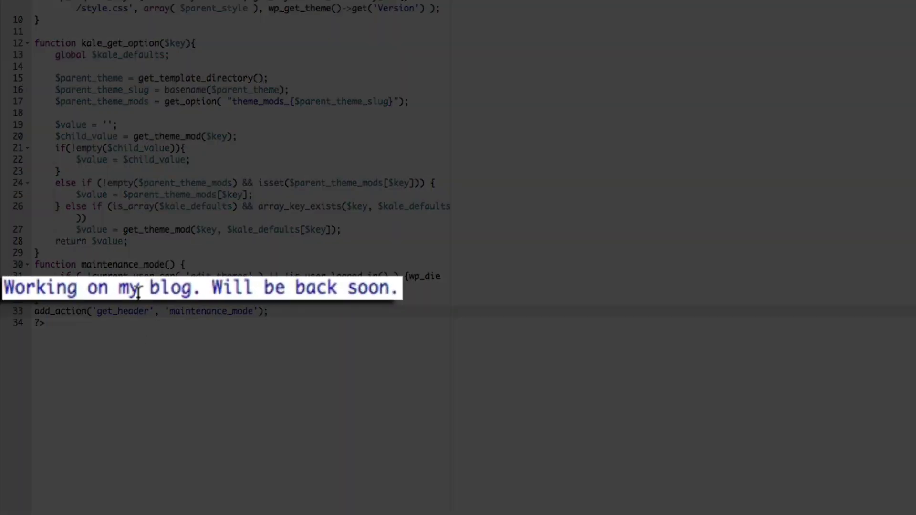
type("food")
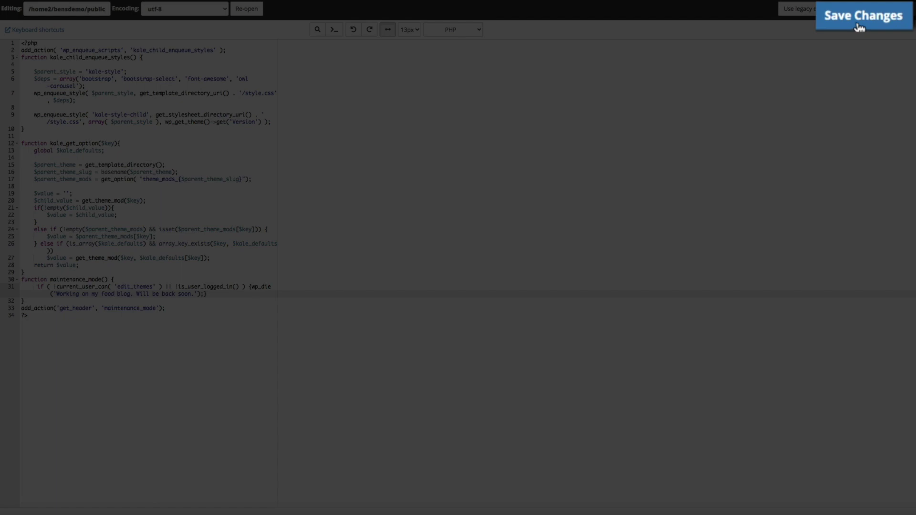
left_click(862, 13)
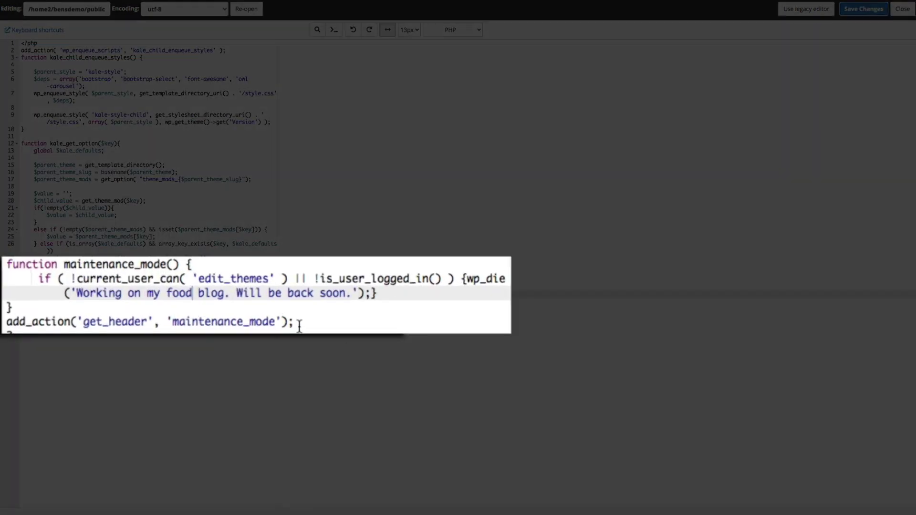
Step: Delete the maintenance_mode snippet on lines 30–33 and the leftover empty line
left_click_drag(165, 309, 7, 264)
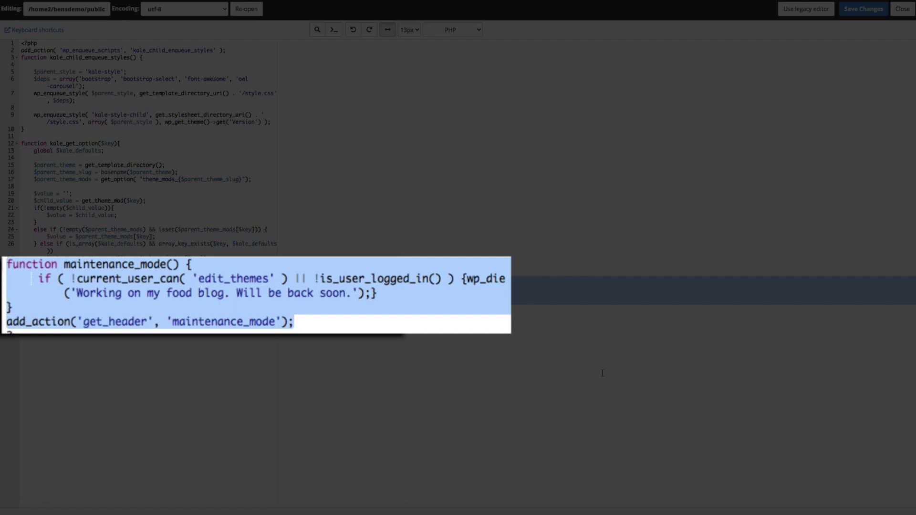
key("BackSpace")
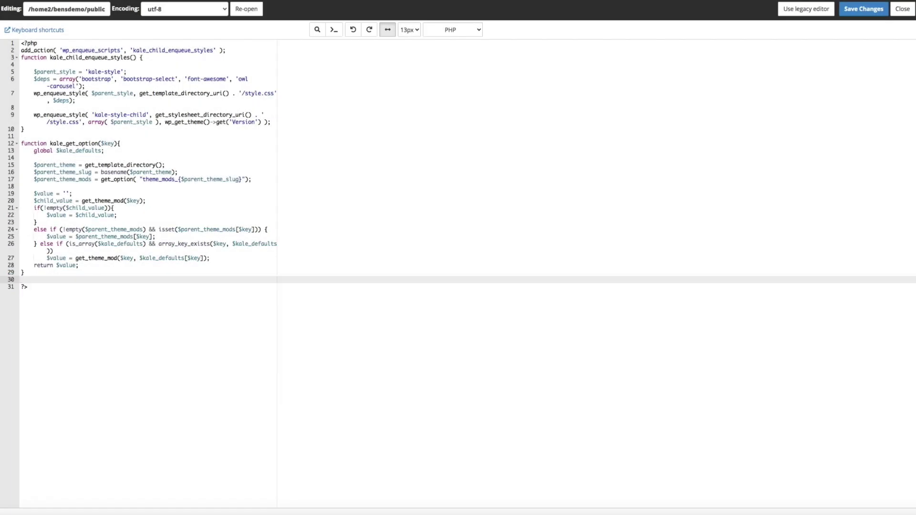
key("BackSpace")
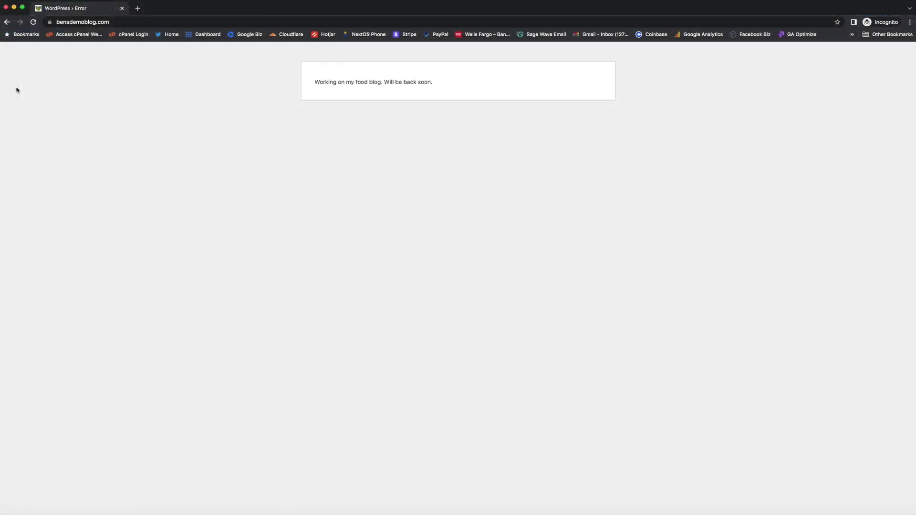
Step: Reload bensdemoblog.com in the private window to check the homepage
left_click(33, 22)
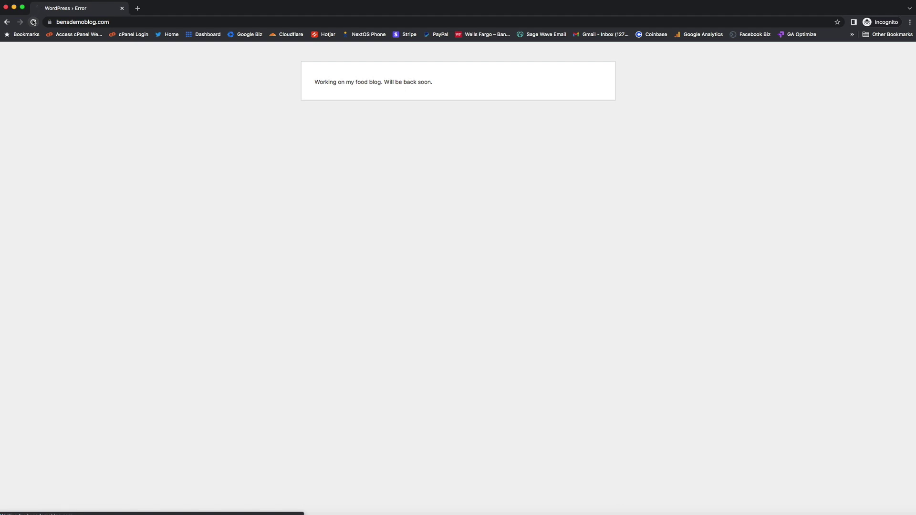